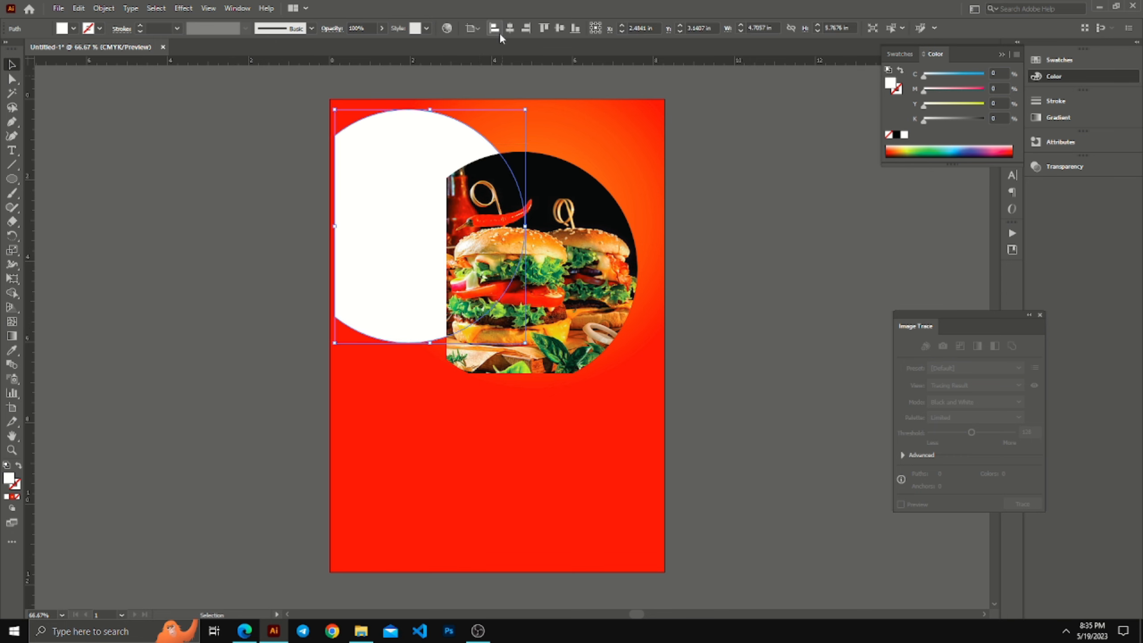
Undo the last moves of the clipped burger photo and the white cut-off circle
left_click_drag(546, 226, 442, 191)
key("ctrl+z")
key("ctrl+z")
key("ctrl+z")
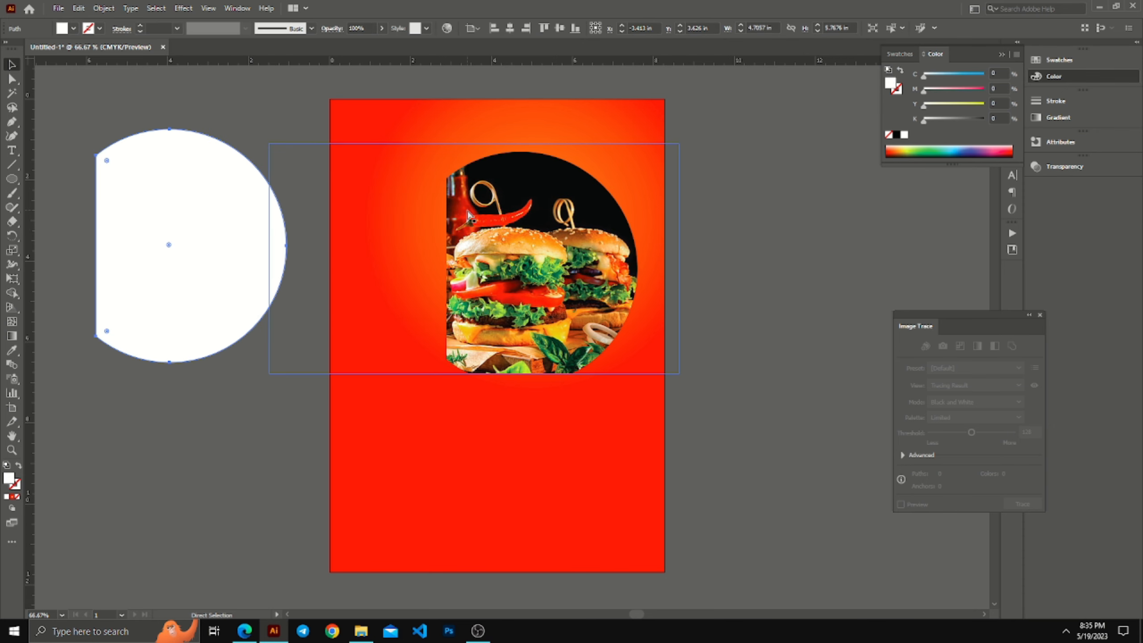
Shrink the white cut-off circle over the burger photo slightly and use it as the photo's clipping mask
left_click(723, 288)
left_click_drag(573, 274, 573, 266)
left_click_drag(637, 377, 637, 375)
right_click(566, 280)
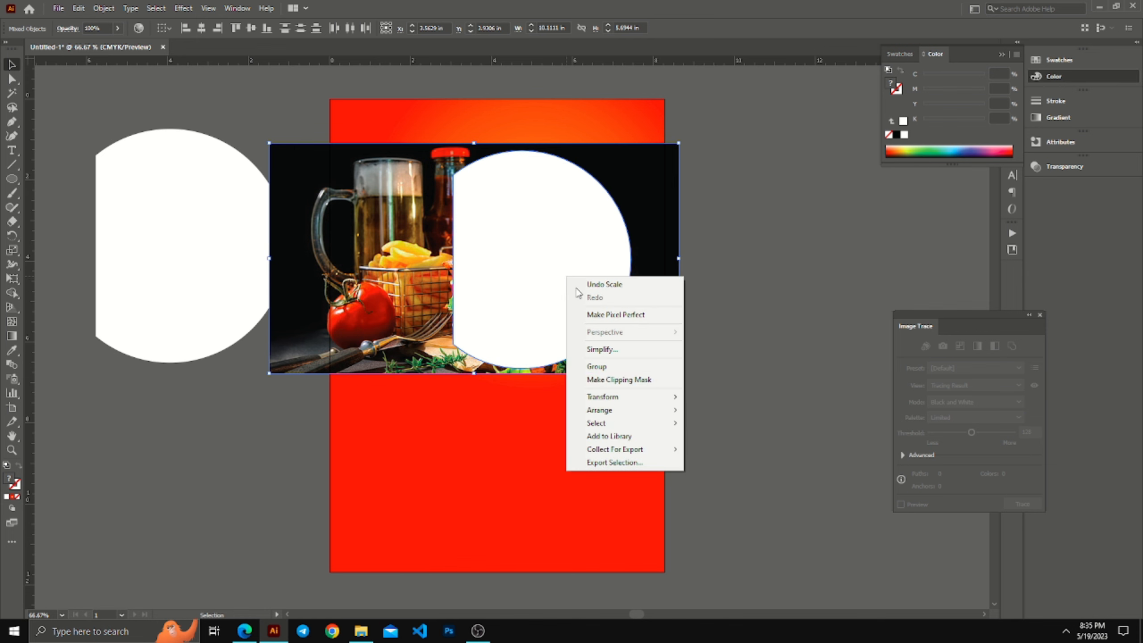
left_click(630, 379)
Move the white circle to the flyer's upper-left edge and centre the clipped burger photo vertically over it
left_click_drag(248, 254, 486, 235)
left_click_drag(554, 264, 432, 230)
mouse_move(514, 341)
left_mouse_down()
mouse_move(511, 333)
mouse_move(522, 343)
left_mouse_up()
left_click(222, 133)
left_click(413, 190)
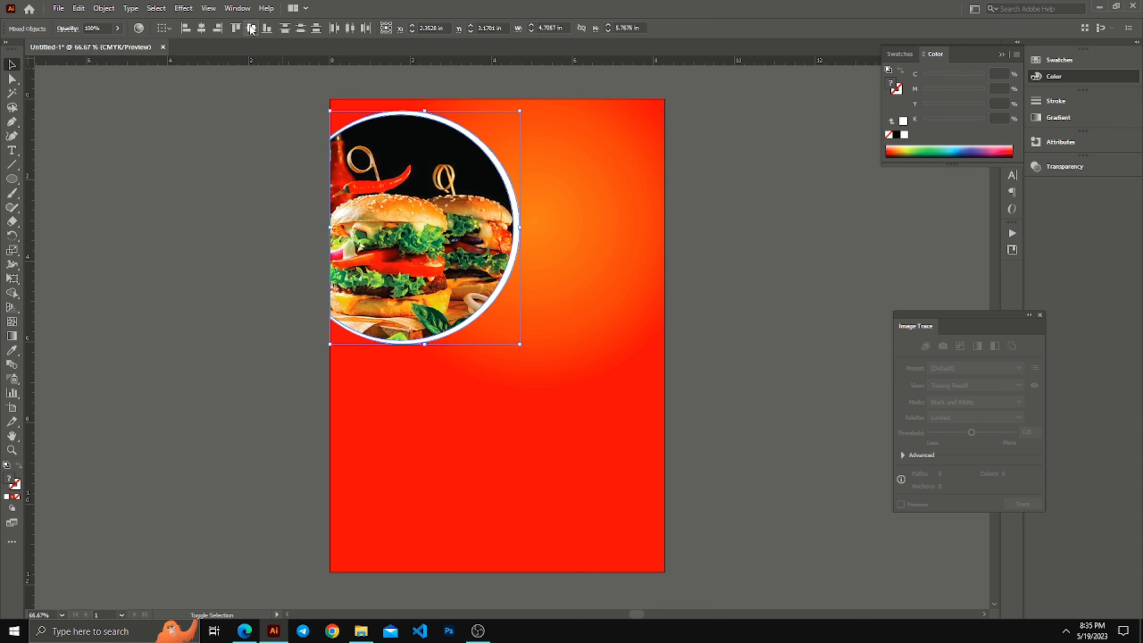
left_click(224, 183)
left_click(514, 270)
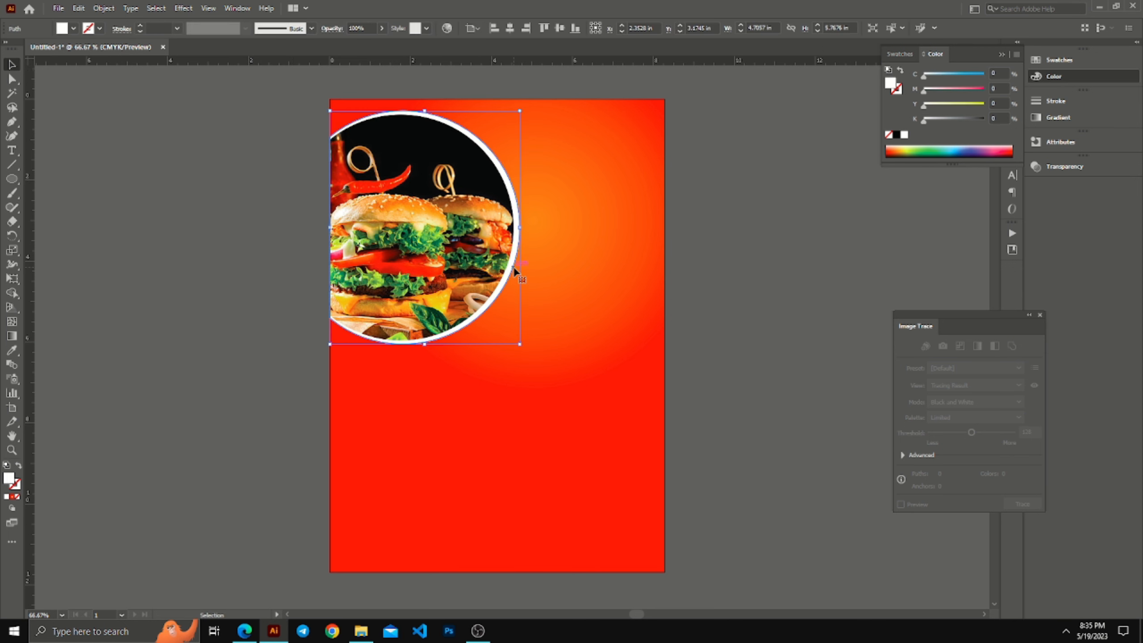
Add a slightly larger copy of the white circle behind the large burger photo and colour it grey with K 24
left_click_drag(521, 346, 525, 349)
left_click_drag(923, 119, 938, 121)
left_click(747, 167)
left_click_drag(588, 258, 574, 283)
Draw a grey circle about 4.7 in wide on the pasteboard beside the flyer
key("l")
left_click_drag(198, 265, 256, 360)
left_click(256, 360)
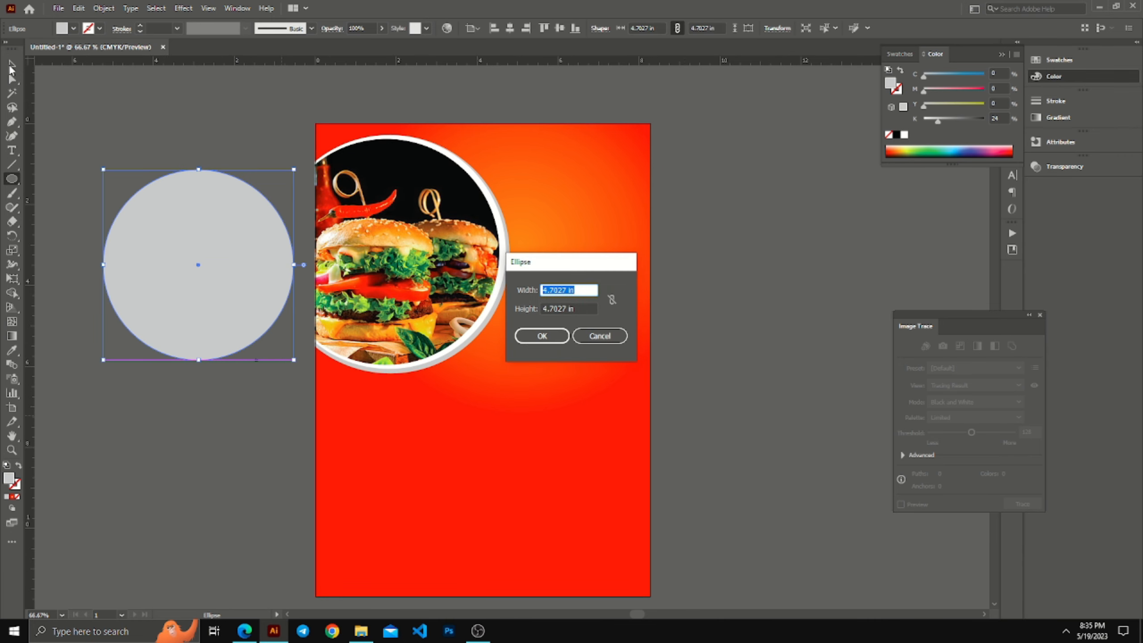
left_click(599, 336)
Move the grey circle onto the flyer beside the large burger photo, shrink it and make a white copy on the pasteboard
key("v")
left_click_drag(187, 234, 542, 291)
left_click_drag(647, 416, 617, 387)
left_click_drag(546, 315, 765, 292)
left_click_drag(939, 121, 831, 127)
left_click(59, 10)
left_click(104, 220)
scroll(897, 150, "down", 5)
left_click_drag(899, 153, 905, 288)
left_click(827, 306)
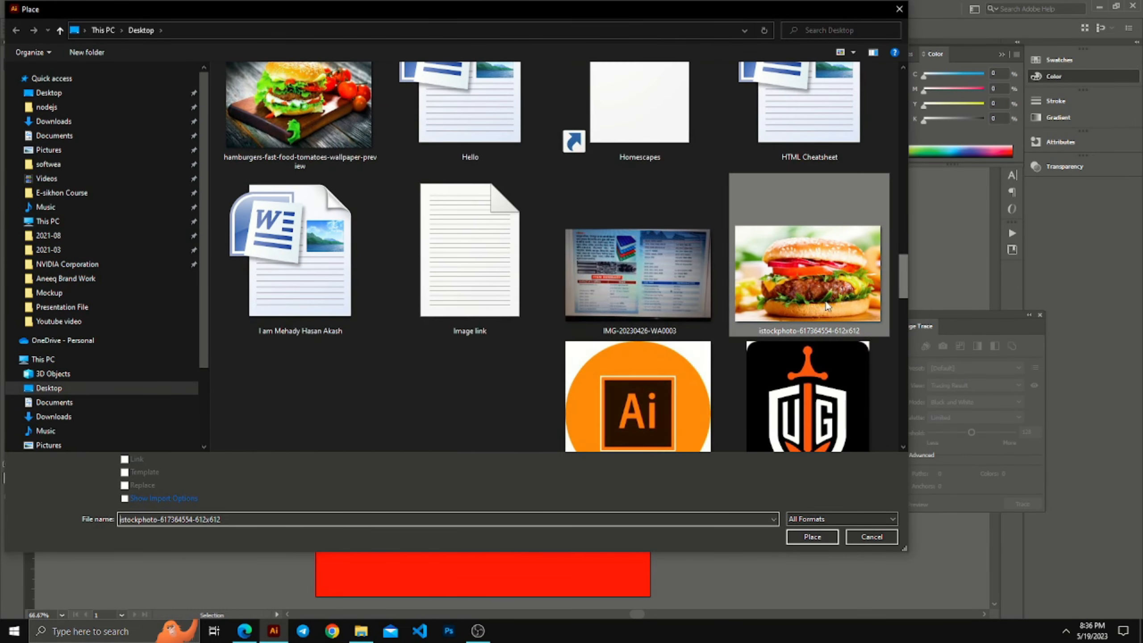
left_click(812, 537)
left_click(671, 141)
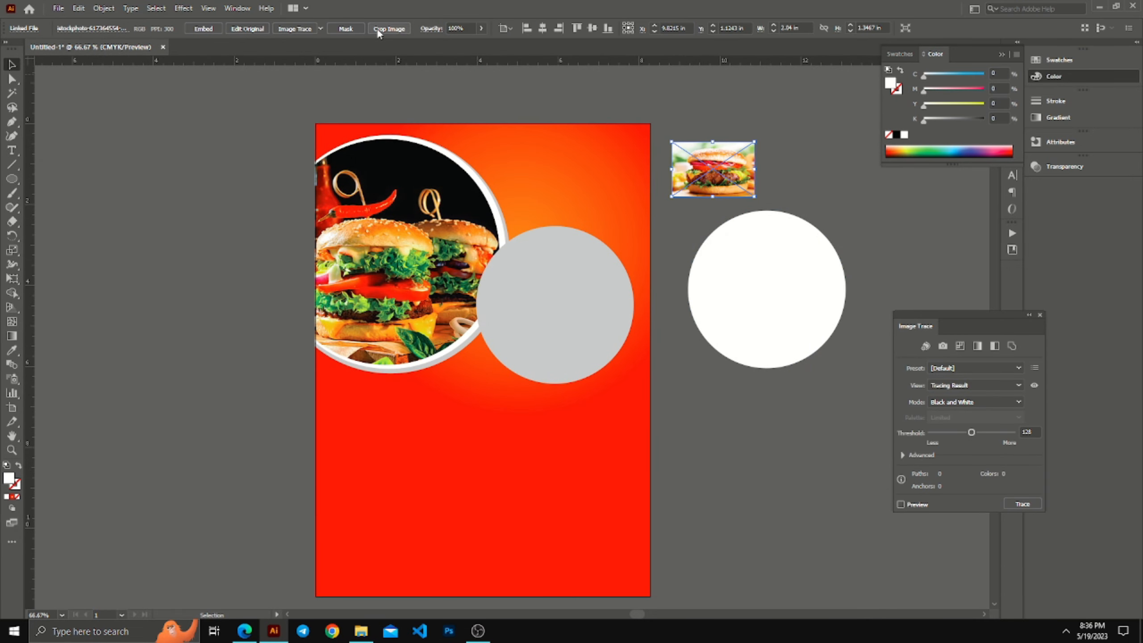
left_click(204, 29)
Enlarge the placed burger image over the white circle and send it to the back
left_click_drag(754, 196, 907, 297)
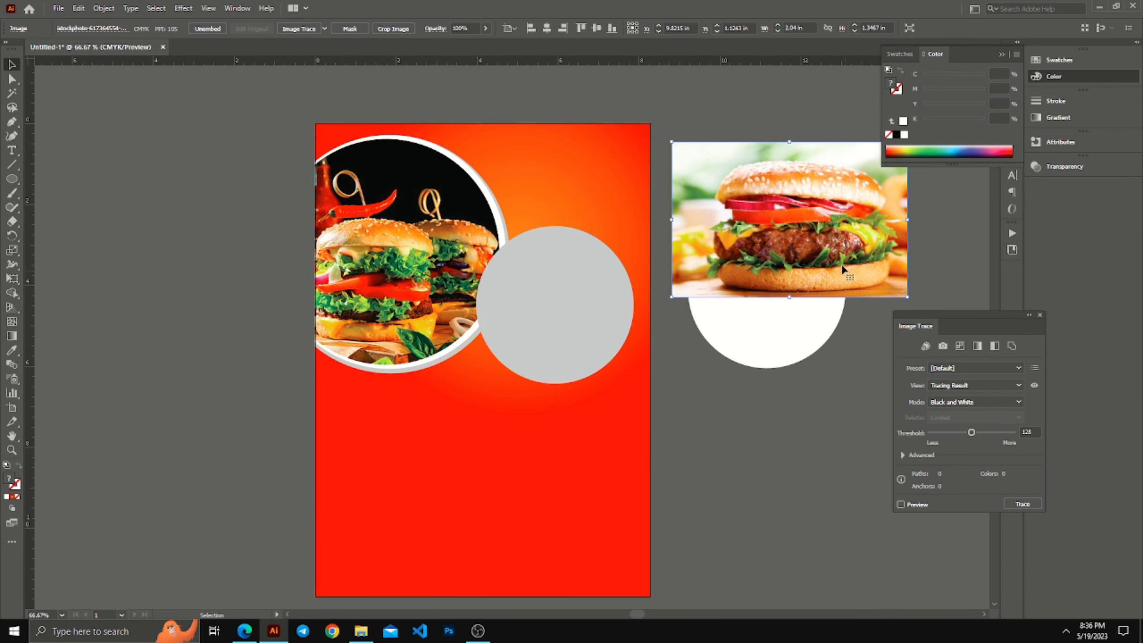
left_click_drag(842, 265, 833, 307)
left_click_drag(781, 182, 782, 175)
left_click_drag(780, 337, 780, 373)
key("ctrl+shift+[")
Fit the white circle over the burger image and clip the image to it with a clipping mask
left_click_drag(766, 290, 793, 274)
left_click_drag(872, 196, 888, 179)
left_click_drag(794, 164, 822, 238)
right_click(825, 251)
left_click(873, 354)
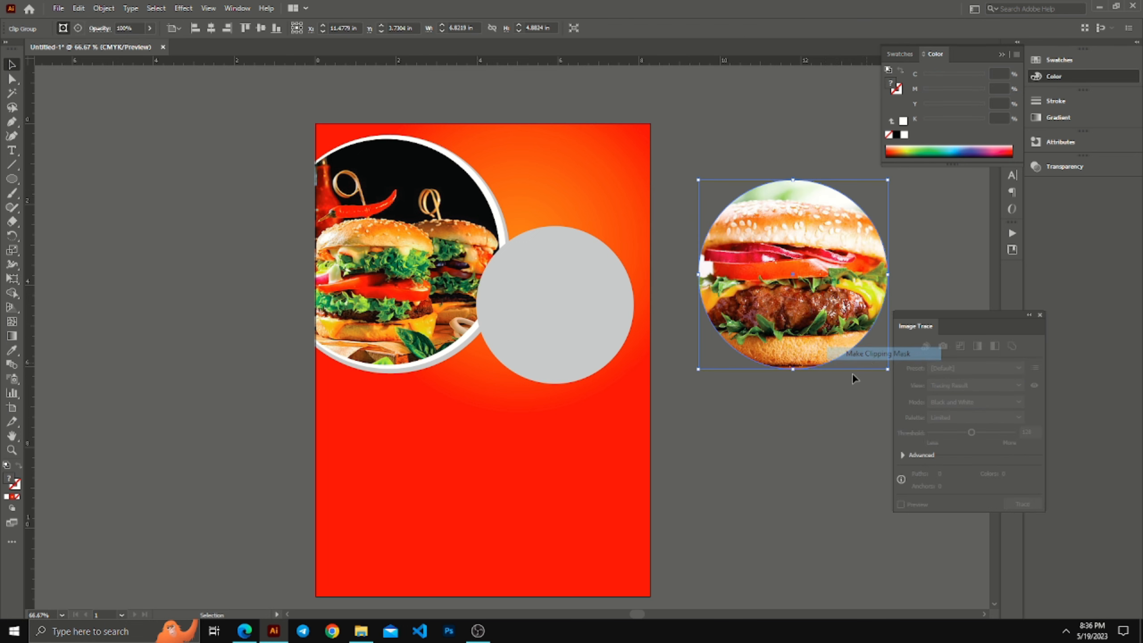
Shrink the round burger photo, recolour the flyer's grey circle white and centre the photo on it
left_click_drag(884, 194, 865, 203)
left_click(555, 305)
left_click(904, 135)
left_click_drag(793, 275, 555, 305)
left_click(664, 255)
left_click(616, 329)
left_click_drag(627, 234, 633, 229)
left_click(678, 285)
Add a slightly larger copy of the white circle behind the smaller burger photo and colour it grey with K 17
key("a")
left_click(632, 298)
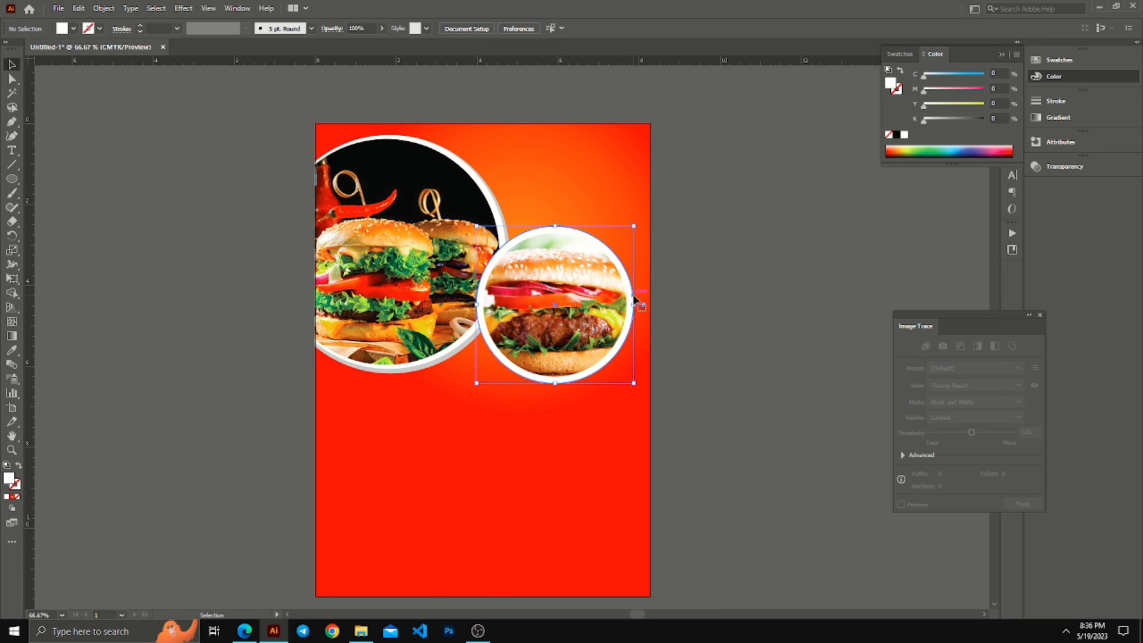
left_click_drag(633, 227, 638, 222)
left_click(934, 118)
key("ctrl+shift+a")
Apply a drop shadow to the grey outer circle of the smaller burger badge and group the badge's parts
left_click(14, 452)
left_click_drag(593, 292, 696, 368)
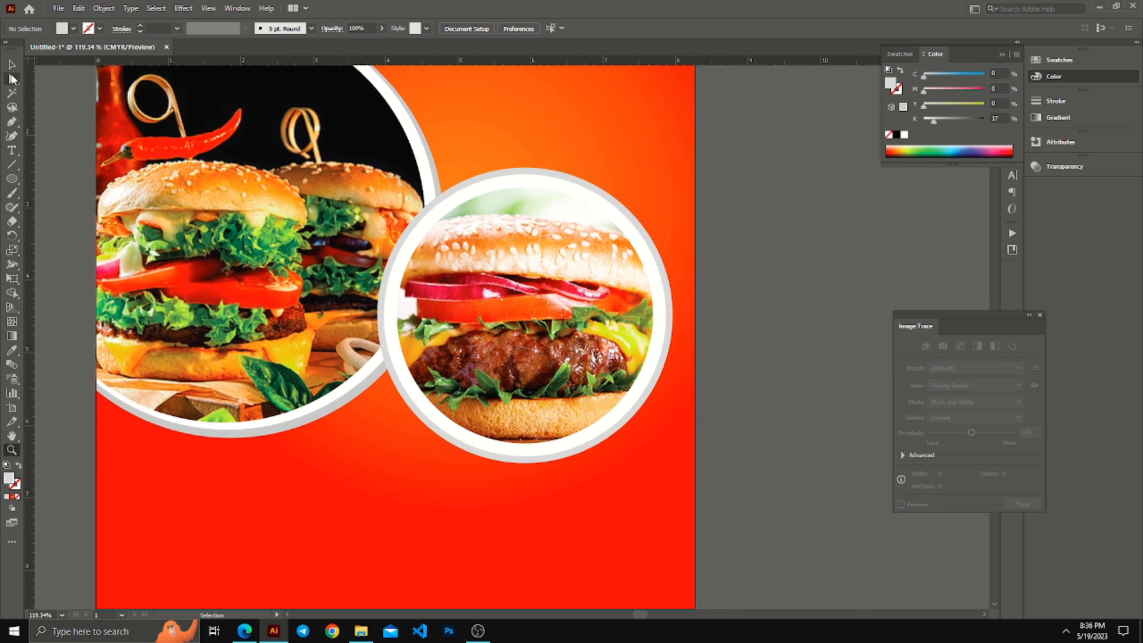
left_click(13, 64)
left_click(569, 288)
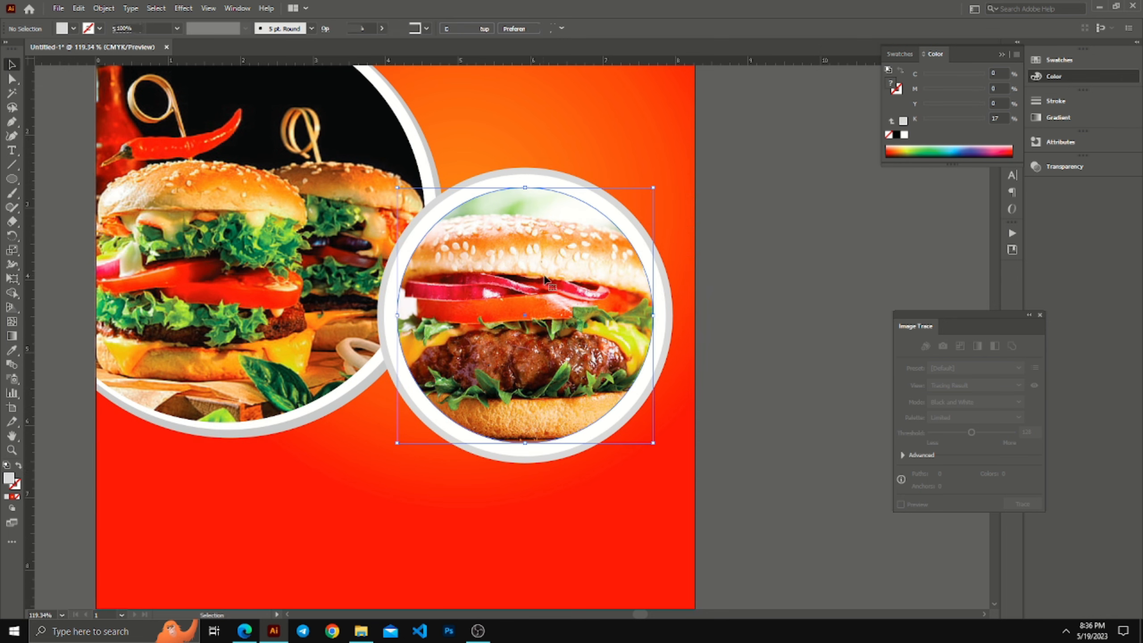
left_click(715, 246)
left_click(670, 284)
left_click(183, 8)
mouse_move(270, 143)
left_click(353, 145)
left_click(669, 314)
key("ctrl+g")
Duplicate the burger badge below the large photo and shrink the copy slightly
key("ctrl+minus")
key("ctrl+minus")
key("ctrl+minus")
left_click_drag(506, 333, 420, 420)
left_click_drag(568, 394, 553, 377)
left_click_drag(421, 416, 397, 438)
key("ctrl+z")
key("ctrl+z")
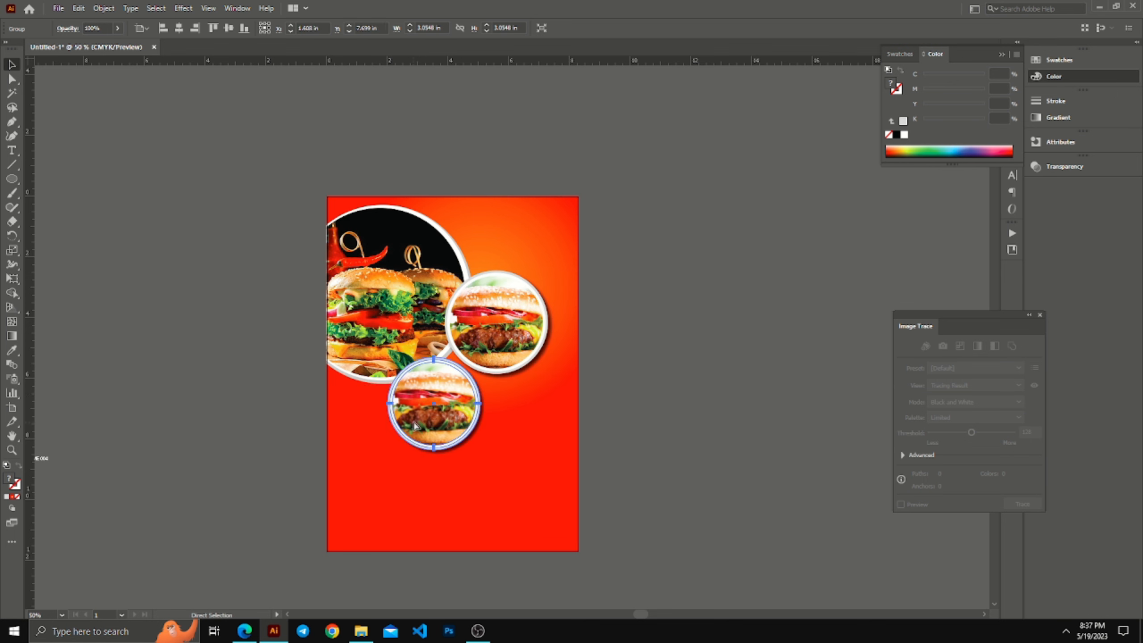
Shrink the copied burger badge further and duplicate it to get a third badge under the large photo
left_click_drag(452, 357, 442, 369)
left_click_drag(417, 407, 451, 403)
mouse_move(365, 395)
left_mouse_down()
mouse_move(378, 391)
mouse_move(366, 386)
left_mouse_up()
left_click(625, 370)
left_click_drag(446, 407, 450, 407)
left_click_drag(363, 403, 374, 404)
left_click_drag(443, 403, 414, 410)
Arrange the three burger badges along the right and lower edge of the large round photo
left_click_drag(503, 345, 511, 335)
left_click_drag(467, 386, 471, 381)
left_click_drag(531, 331, 536, 320)
left_click_drag(464, 391, 469, 385)
left_click_drag(378, 408, 380, 412)
left_click(700, 357)
left_click_drag(539, 318, 539, 321)
left_click(648, 325)
Move the logo artwork from the far pasteboard to just above the flyer
key("space")
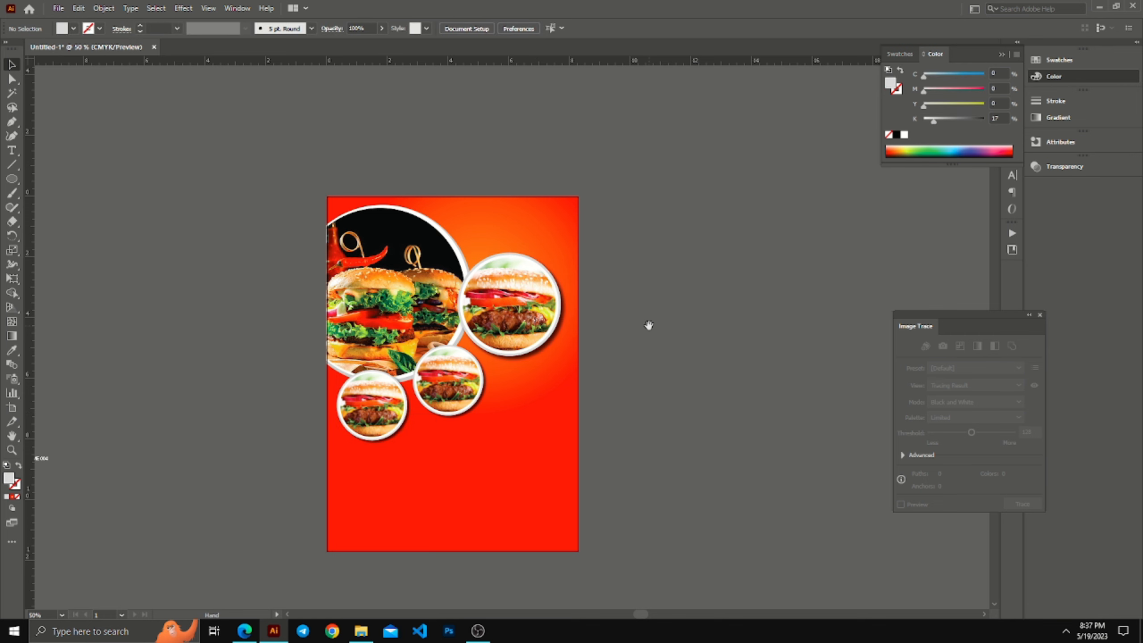
left_click_drag(116, 375, 289, 399)
left_click_drag(166, 370, 740, 355)
left_click(725, 180)
key("space")
Place the white logo in the flyer's upper-right area and nudge it down slightly
left_click(11, 450)
left_click_drag(596, 316, 681, 393)
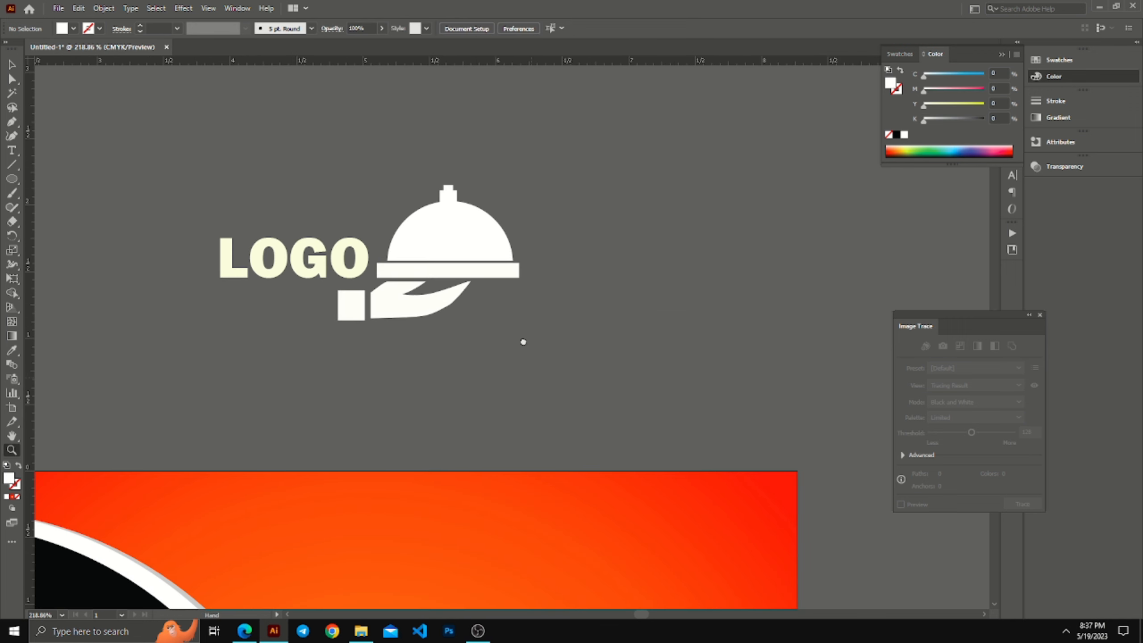
key("space")
left_click_drag(512, 445, 525, 330)
left_click(525, 331, "alt")
left_click(525, 331, "alt")
left_click(525, 331, "alt")
left_click(525, 330, "alt")
left_click(12, 64)
left_click_drag(494, 277, 562, 358)
key("Down")
key("Down")
key("Down")
key("Down")
Move the GET 30% DISCOUNT text from the far pasteboard to beside the flyer's lower half
left_click_drag(341, 581, 462, 388)
key("ctrl+minus")
key("ctrl+minus")
key("space")
left_click_drag(99, 353, 603, 458)
left_click(630, 500)
key("z")
left_click_drag(563, 496, 586, 452)
left_click(12, 179)
left_click_drag(460, 449, 522, 511)
key("v")
key("Delete")
Duplicate the middle small burger badge into the flyer's empty lower-right area and ungroup the copy
left_click_drag(310, 315, 459, 414)
key("ctrl+shift+g")
left_click(449, 410)
key("Delete")
left_click(487, 410)
key("a")
key("ctrl+z")
key("ctrl+z")
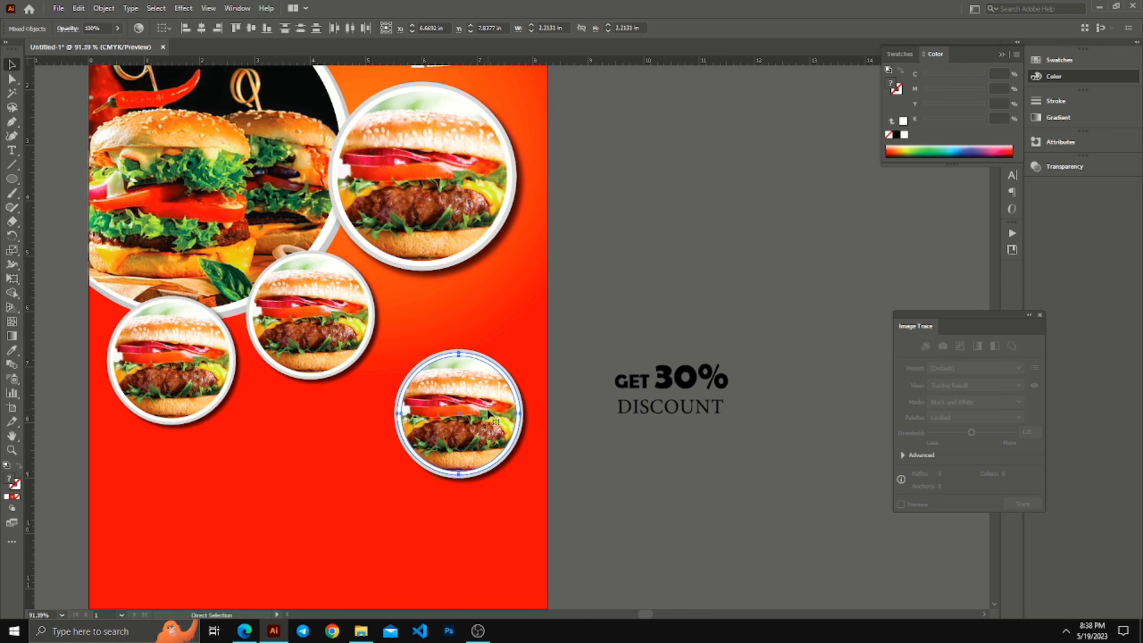
Ungroup the lower-right badge copy and delete its burger photo, leaving the plain white circle
key("ctrl+shift+g")
key("ctrl+shift+a")
left_click(476, 398)
key("Delete")
right_click(476, 400)
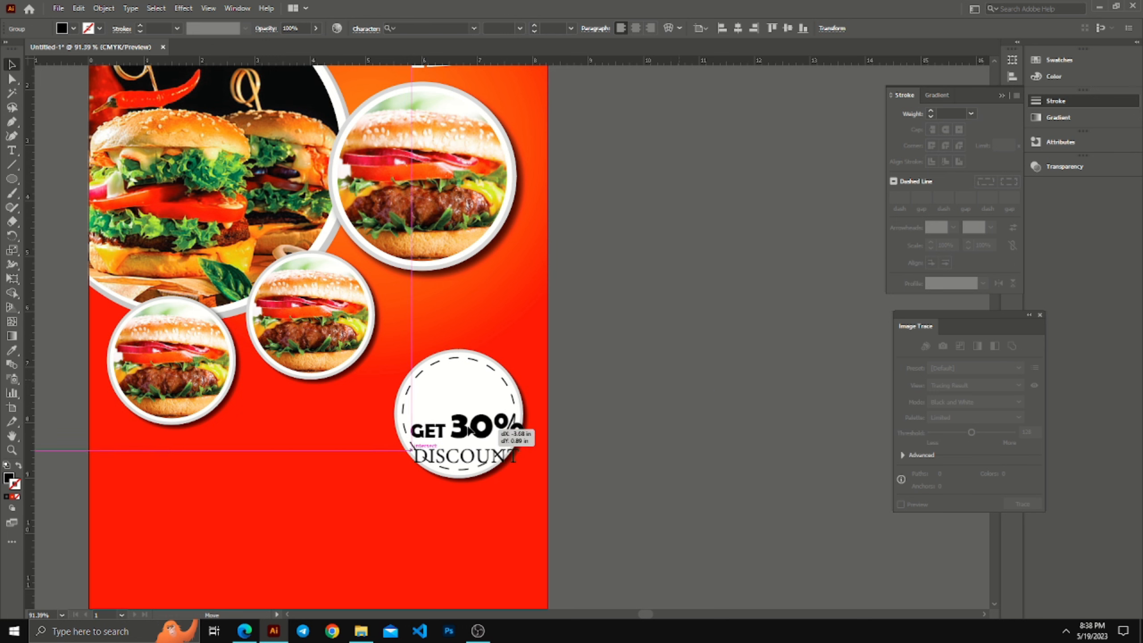
Place the GET 30% DISCOUNT text inside the dashed white circle, shrink it to fit and nudge it into the centre
left_click_drag(467, 412, 474, 416)
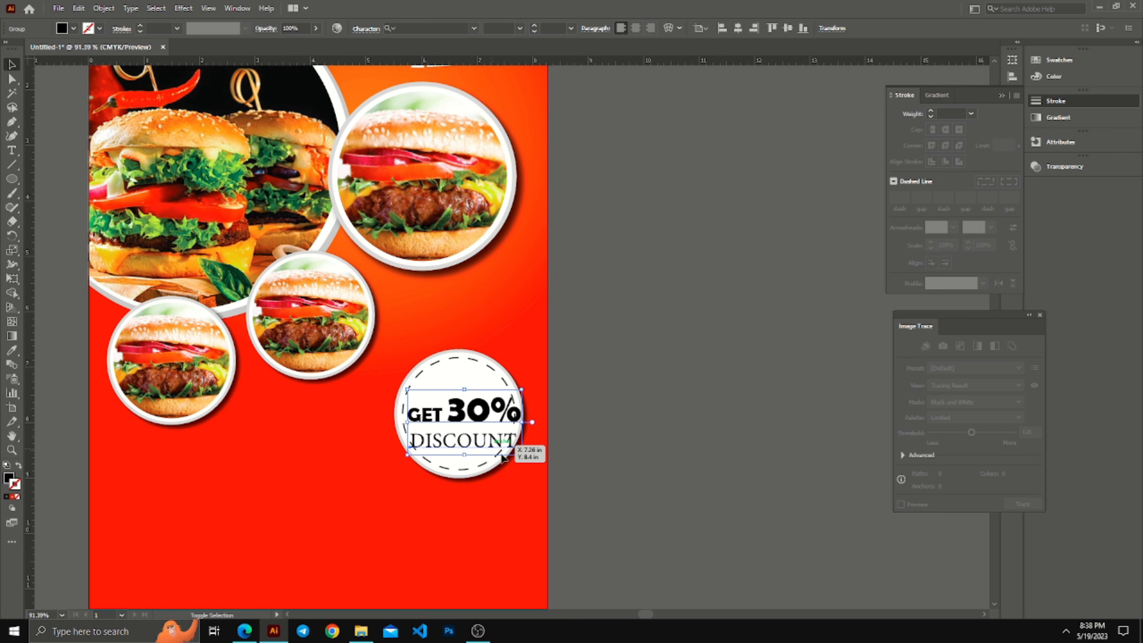
left_click_drag(521, 454, 507, 444)
key("Right")
key("Right")
key("Right")
key("Right")
key("Right")
key("Right")
key("Right")
key("Right")
key("Up")
key("Up")
key("Up")
key("Up")
key("Up")
key("Up")
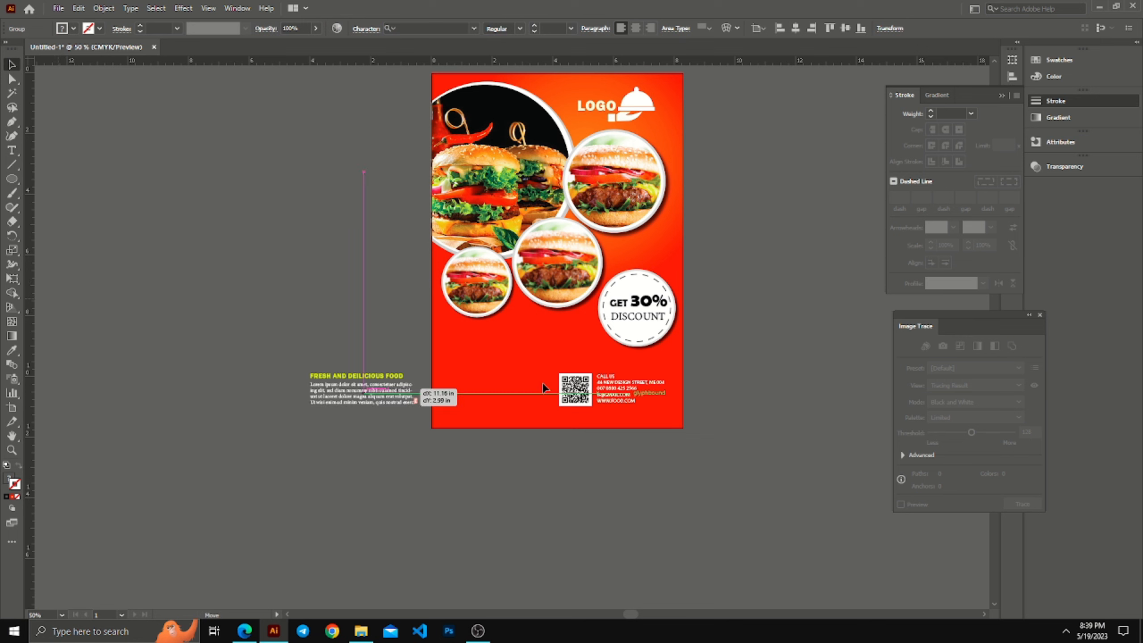
Move the FRESH AND DELICIOUS FOOD text block onto the flyer, below the small burger badges
left_click_drag(396, 393, 537, 345)
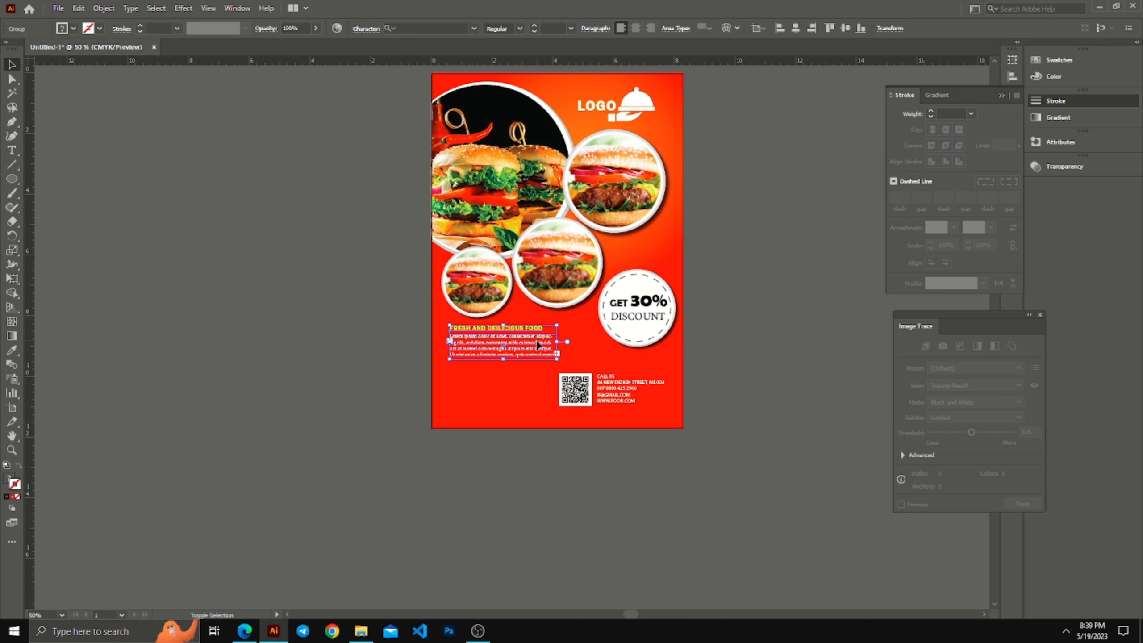
Nudge the FRESH AND DELICIOUS FOOD text block rightward so it sits below the middle burger badge, above the QR code
key("shift+Right")
key("shift+Right")
key("shift+Right")
key("shift+Right")
key("shift+Right")
key("shift+Right")
key("shift+Right")
key("shift+Right")
key("shift+Right")
key("shift+Right")
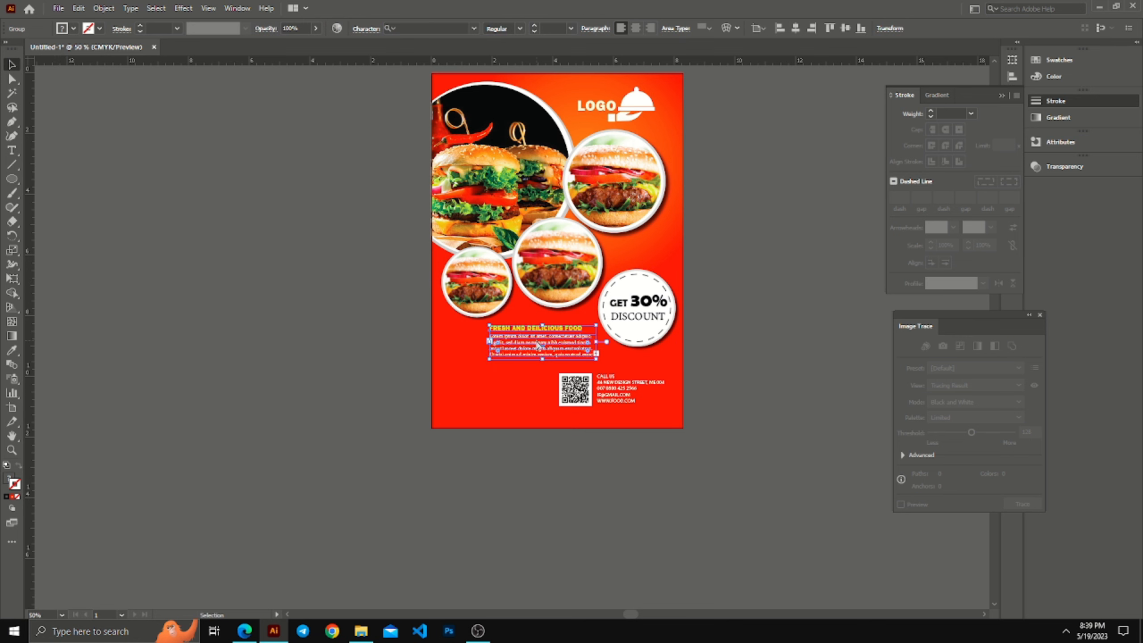